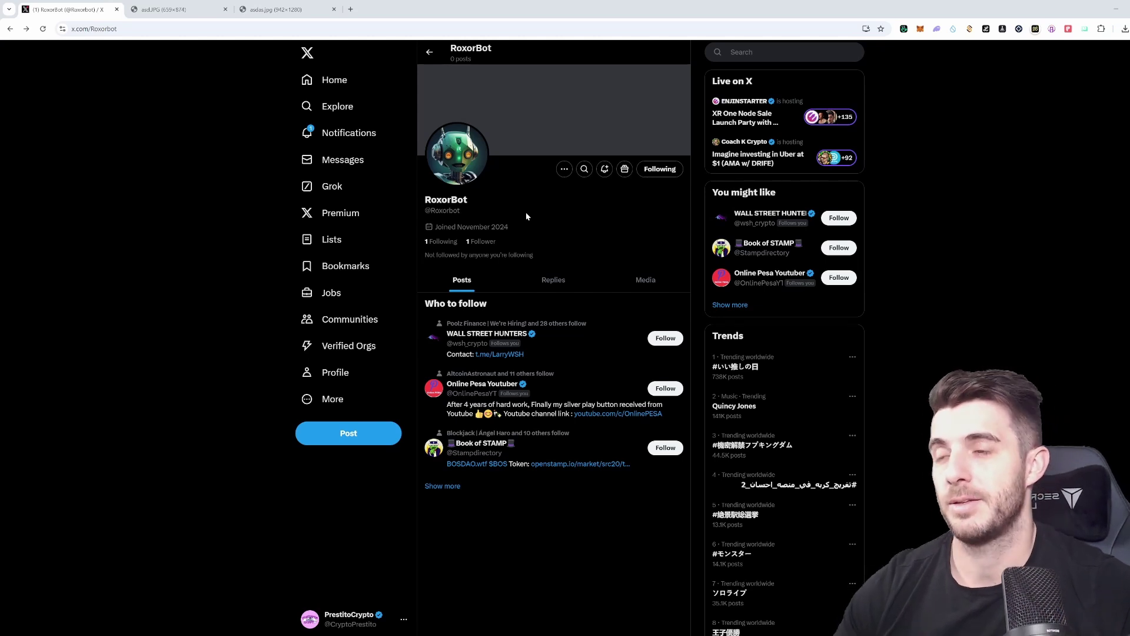
# Switch to the asd.JPG tab showing the RoxorBot Calls introduction image
pyautogui.click(172, 10)
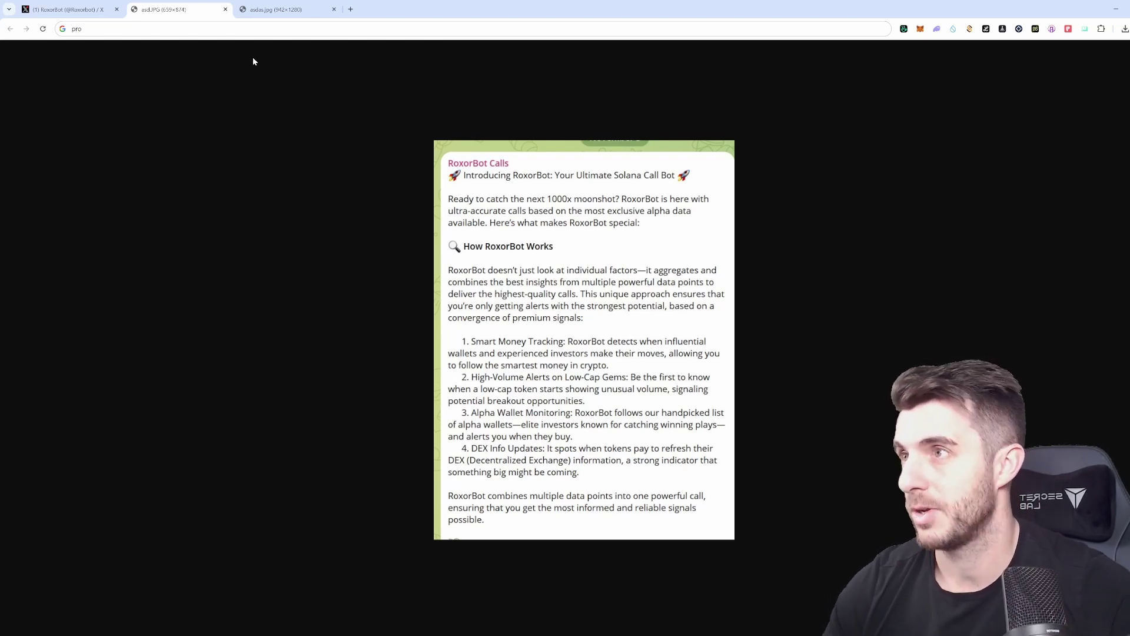
# Switch to the asdas.jpg tab showing the Group Stats leaderboard (160 calls, 41% hit rate)
pyautogui.click(281, 10)
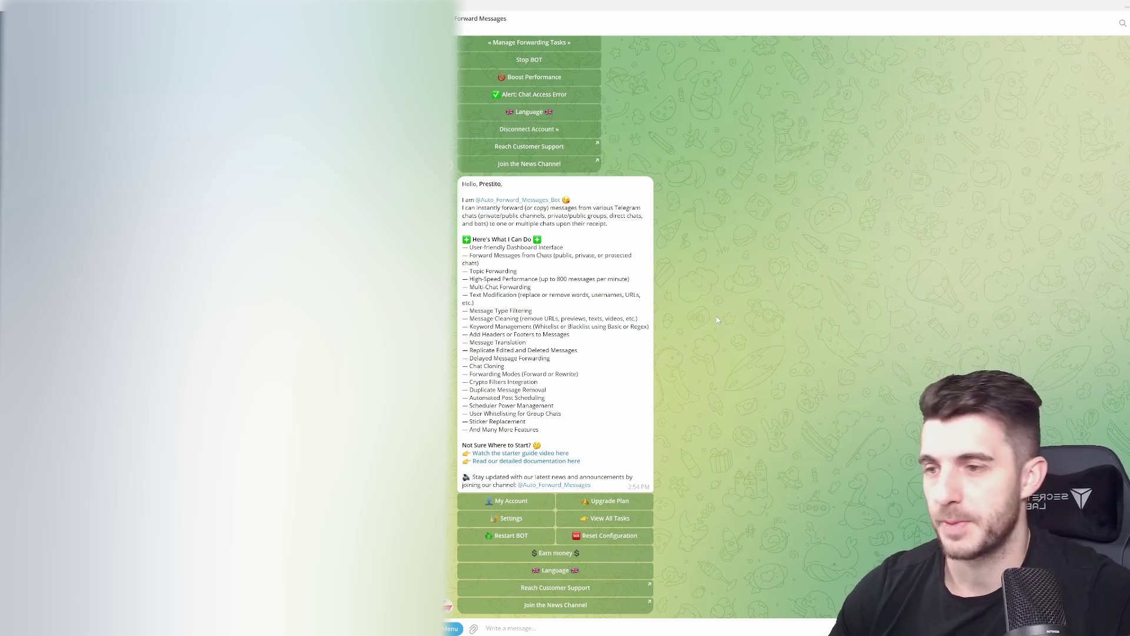
# Draft a '/forward add allbotToM' command with source and destination chat IDs
pyautogui.write('/')
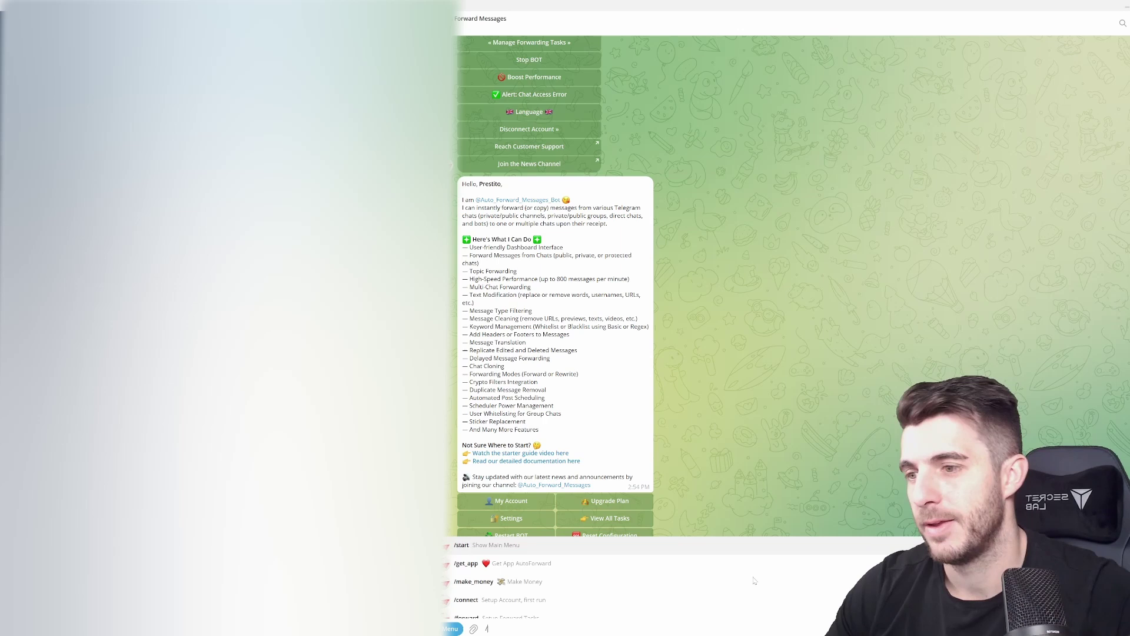
pyautogui.write('g')
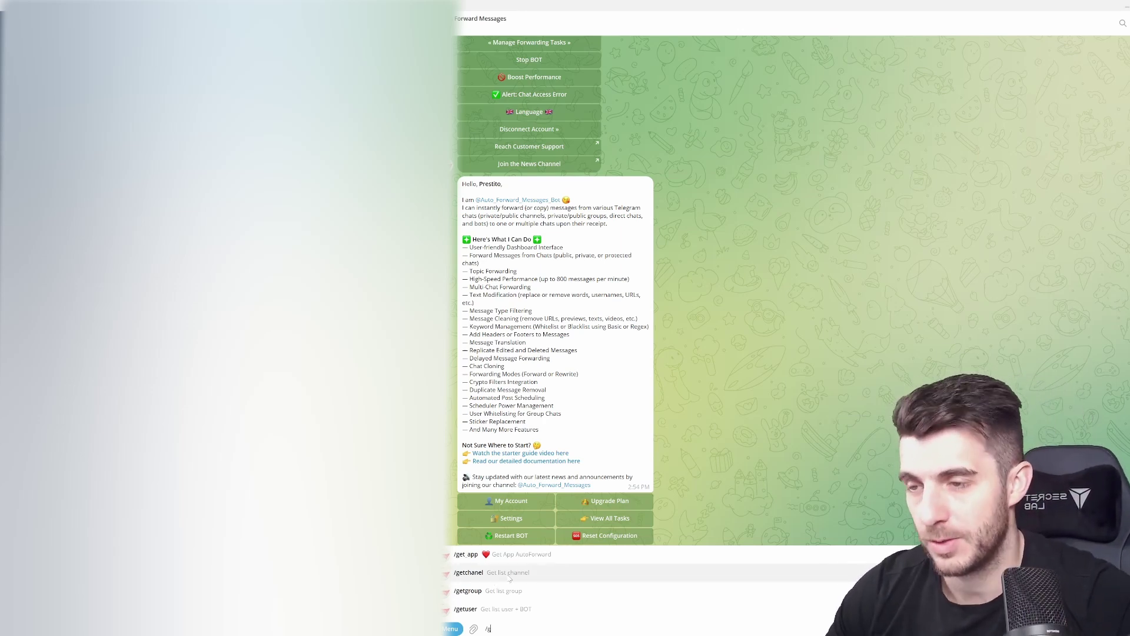
pyautogui.press('BackSpace')
pyautogui.press('BackSpace')
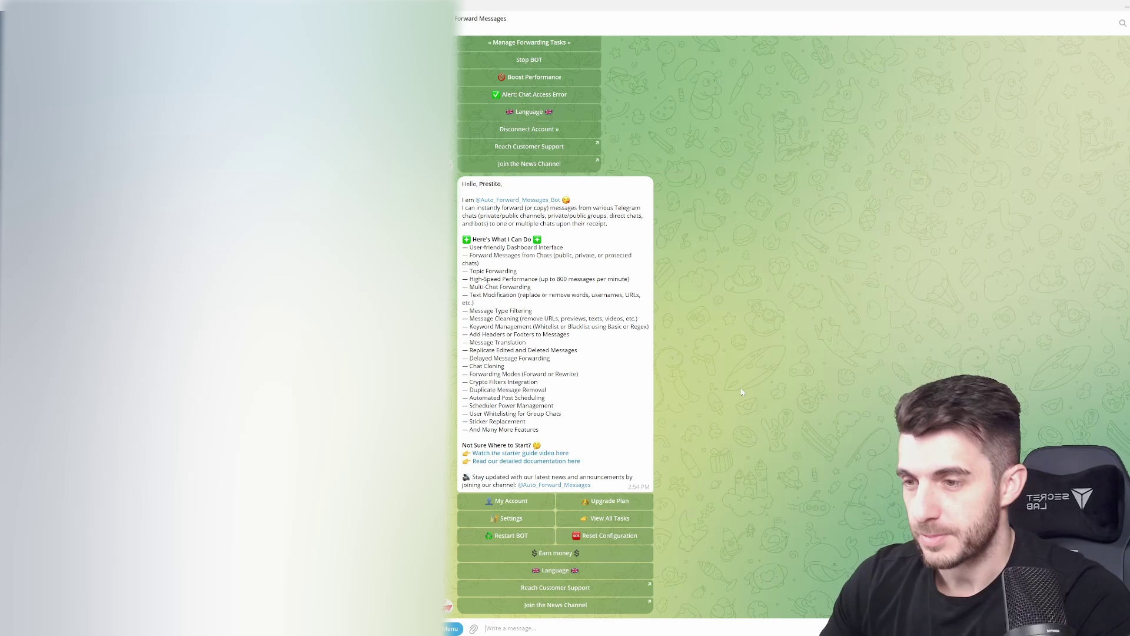
pyautogui.write('/f')
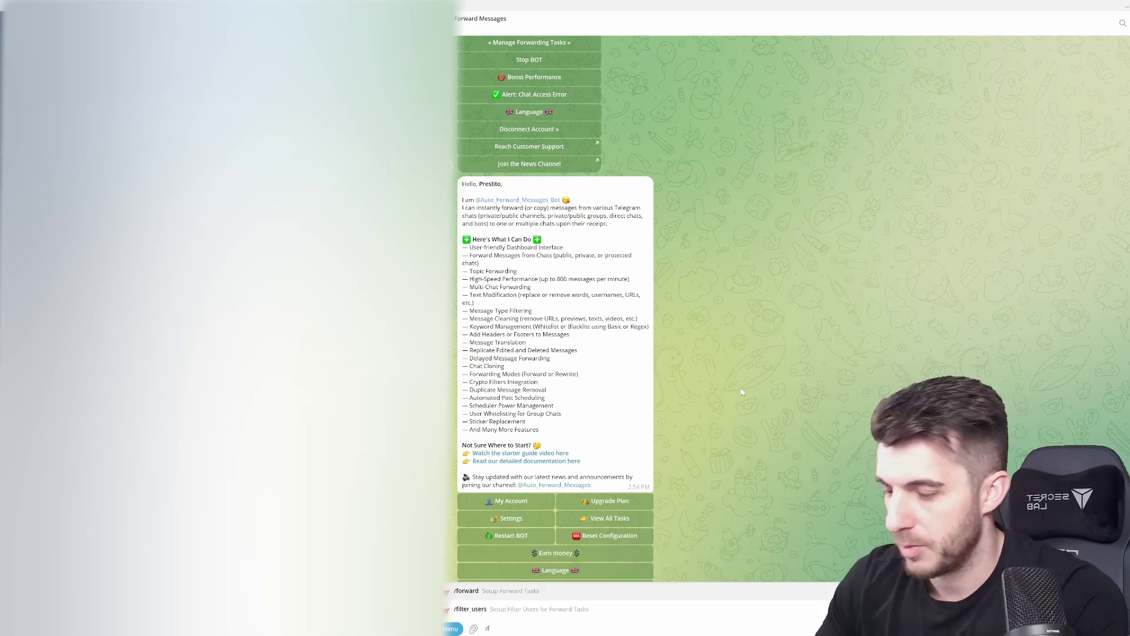
pyautogui.write('orward')
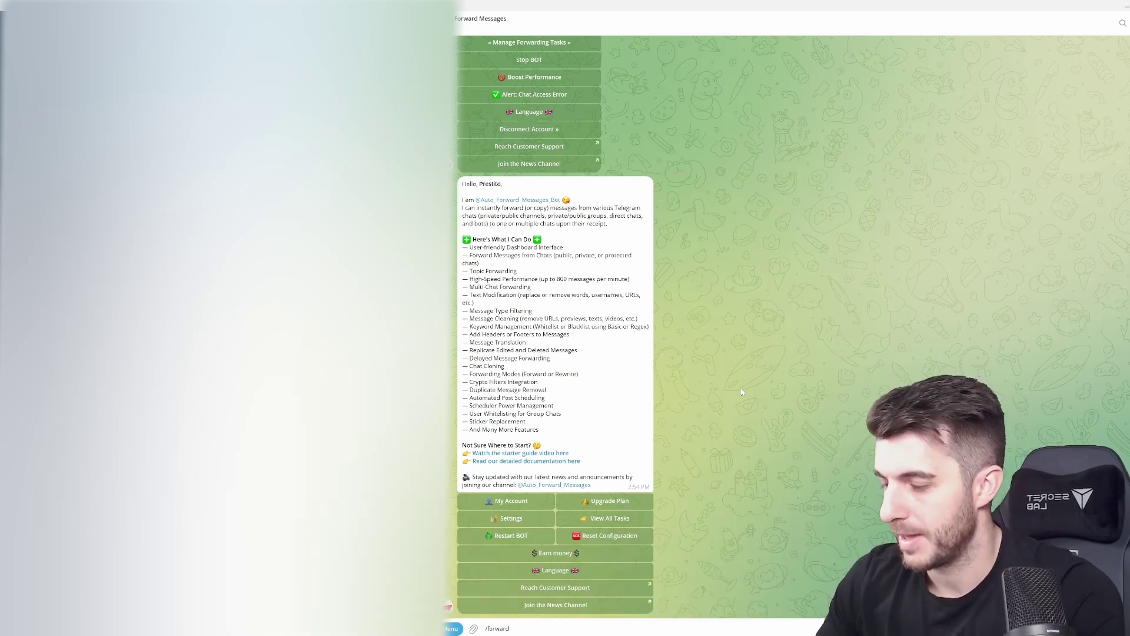
pyautogui.write('add C')
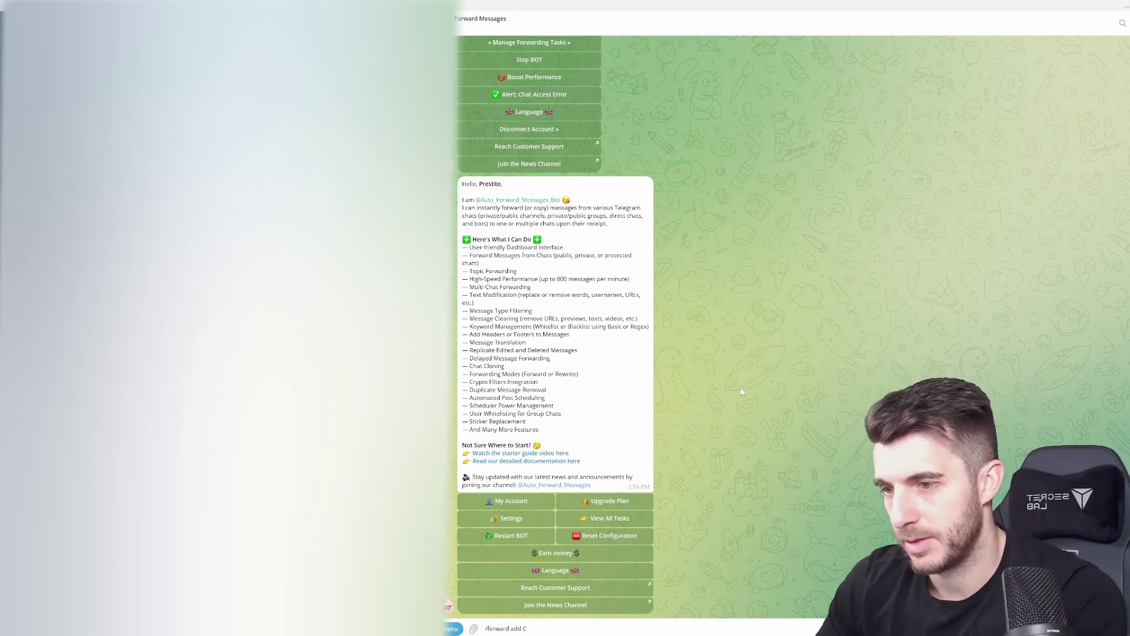
pyautogui.write('allbotToMaestro')
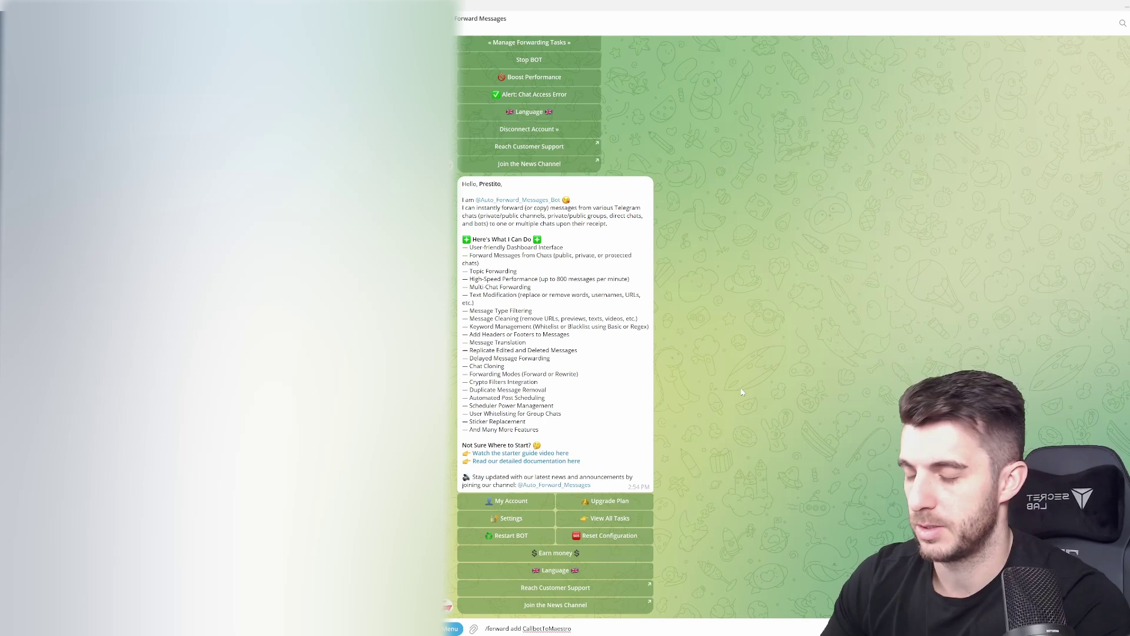
pyautogui.write('12312398')
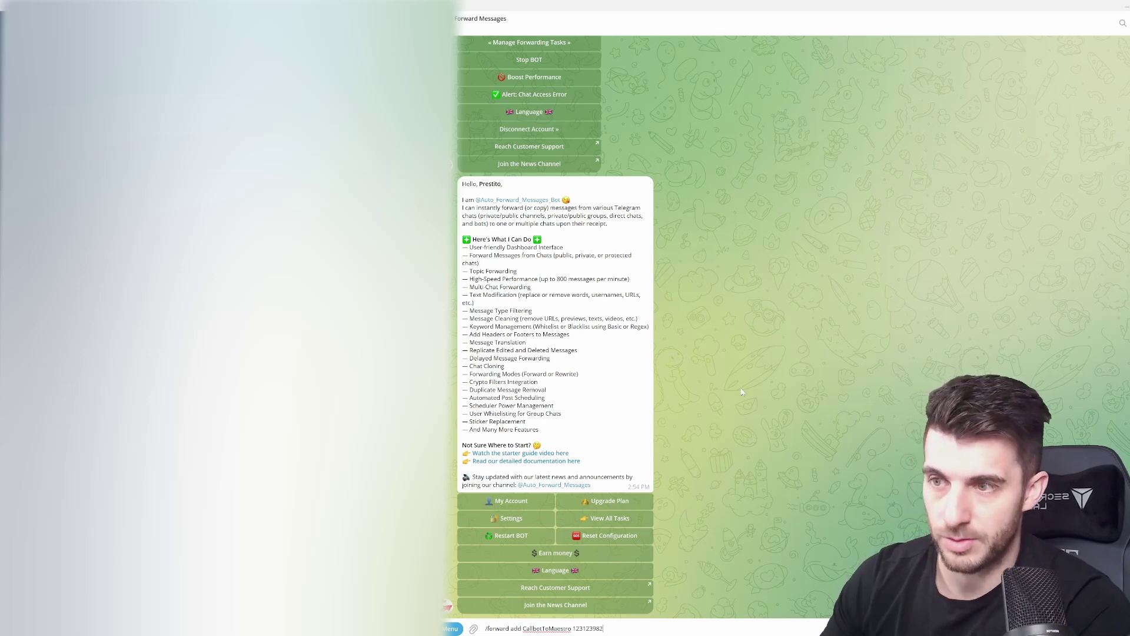
pyautogui.write('2 -')
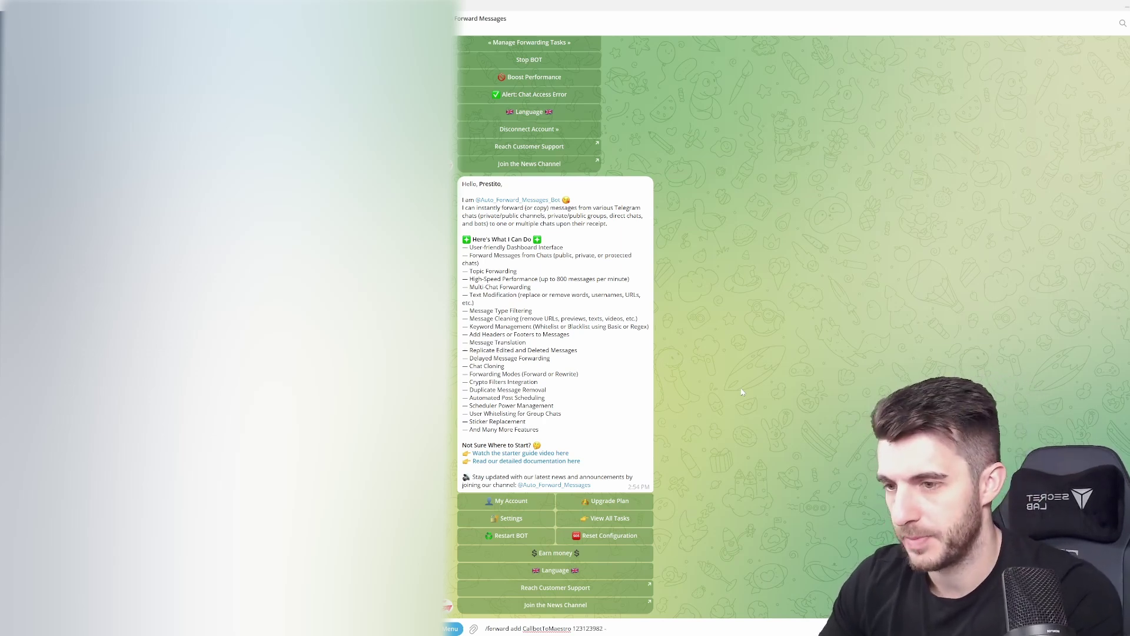
pyautogui.write('>')
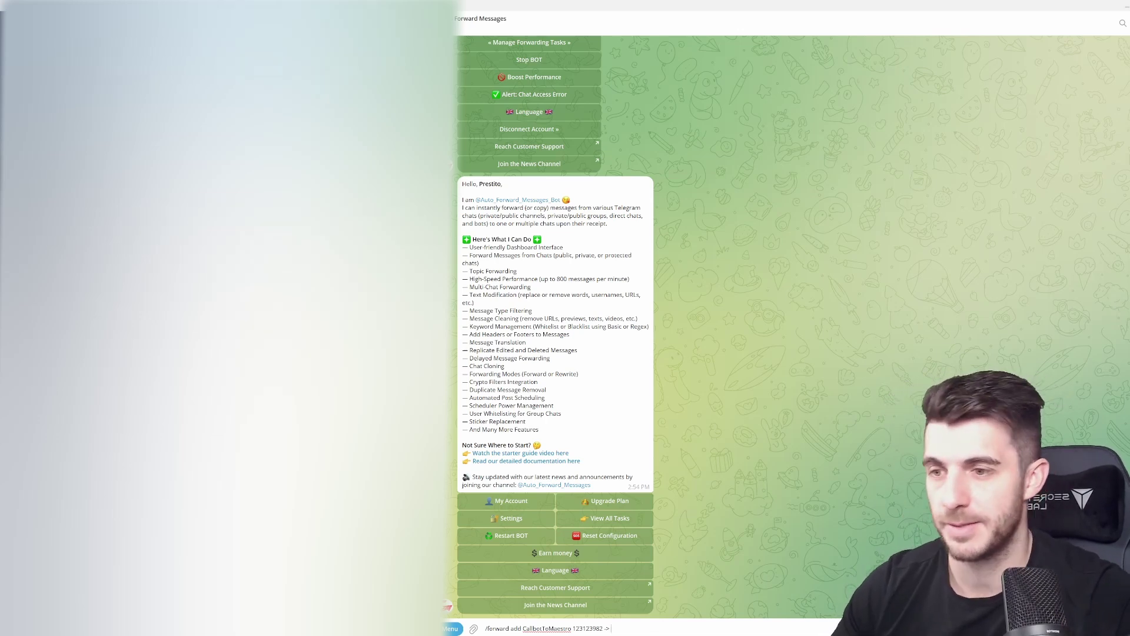
pyautogui.write('214981249')
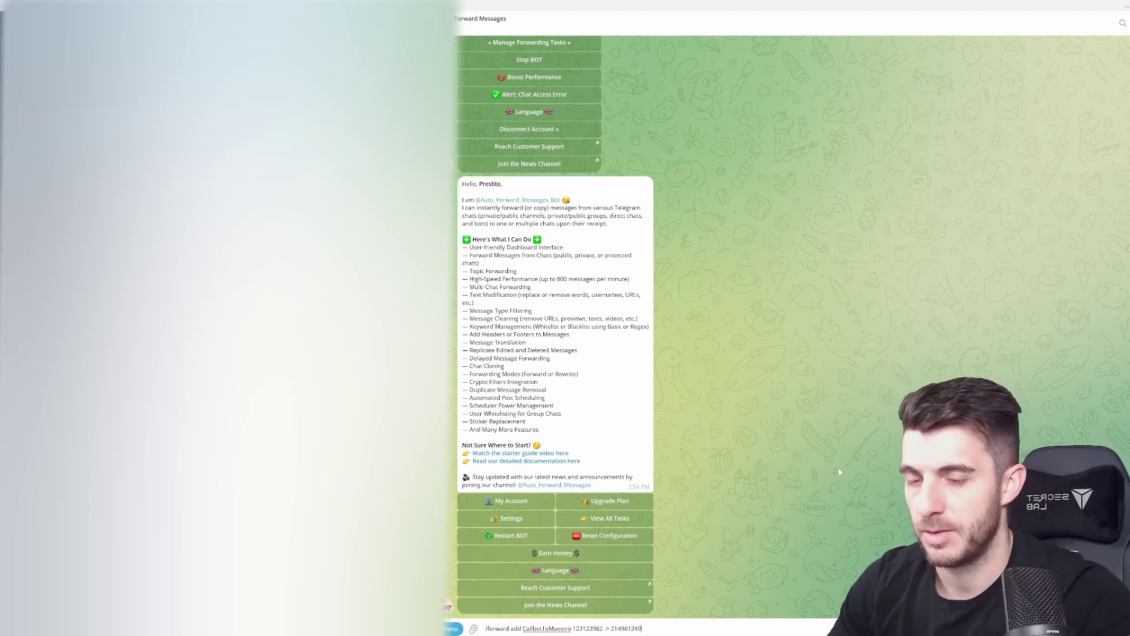
# Clear the drafted forwarding command unsent and react to the bot's welcome message with a heart
pyautogui.hotkey('ctrl', 'a')
pyautogui.press('BackSpace')
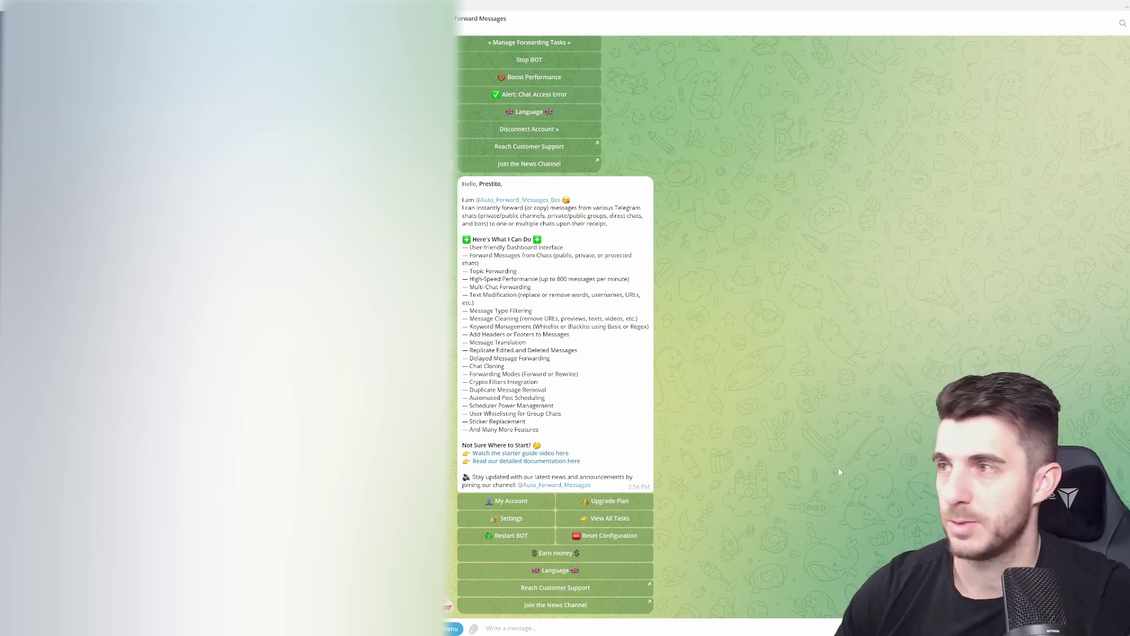
pyautogui.doubleClick(529, 235)
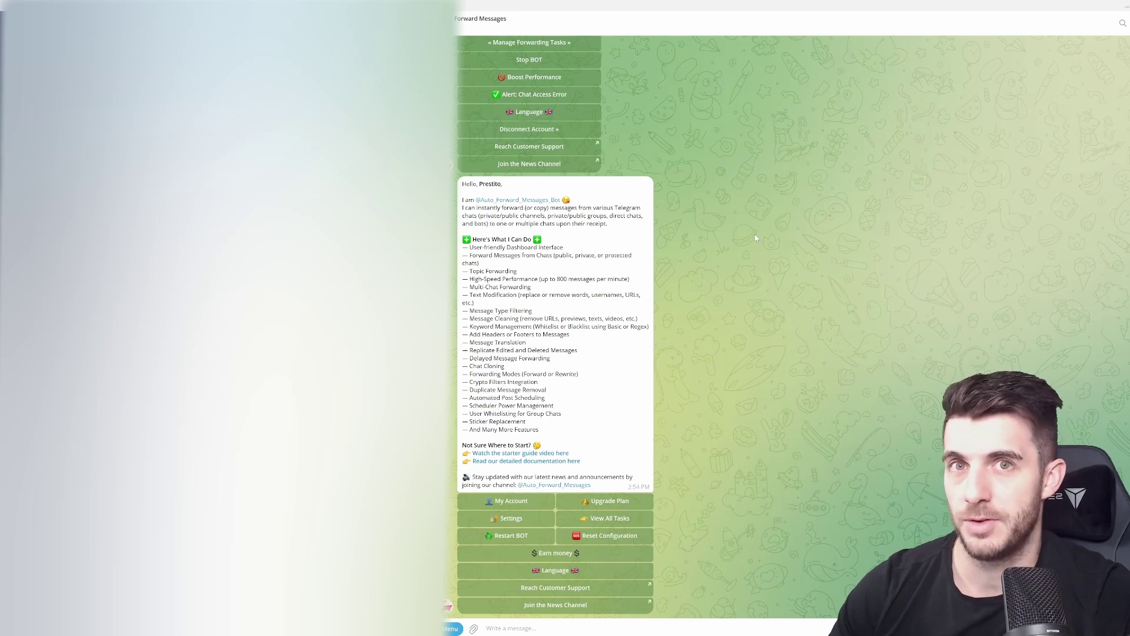
# In the Maestro Pro Bot chat, send /sniper and choose the SOL chain
pyautogui.click(224, 176)
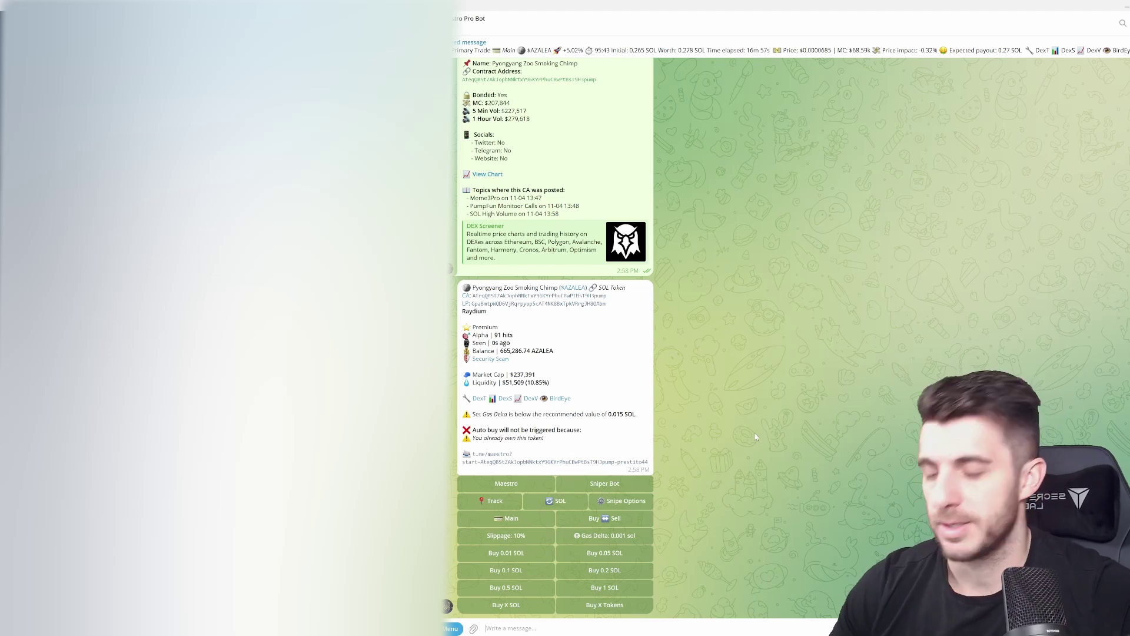
pyautogui.write('/sniper')
pyautogui.press('Return')
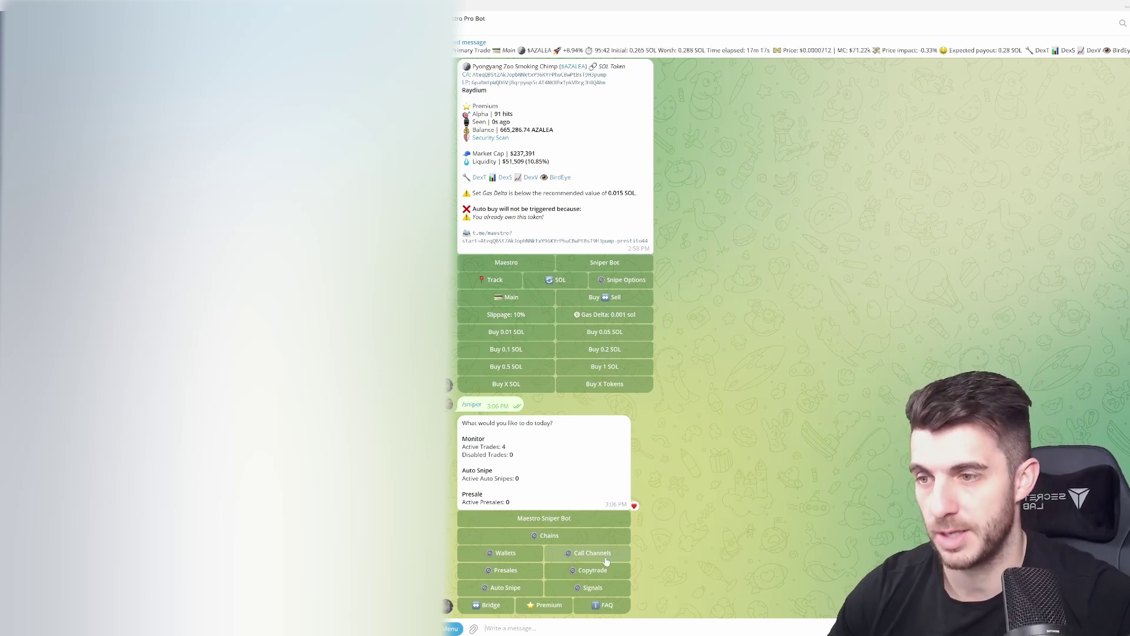
pyautogui.click(519, 557)
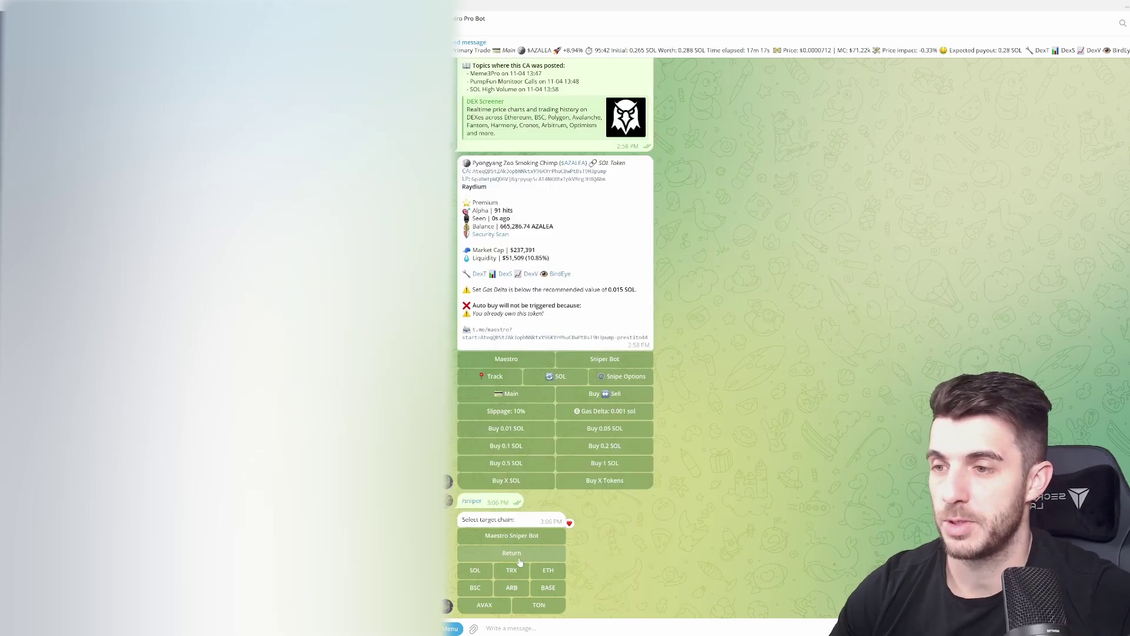
pyautogui.click(530, 534)
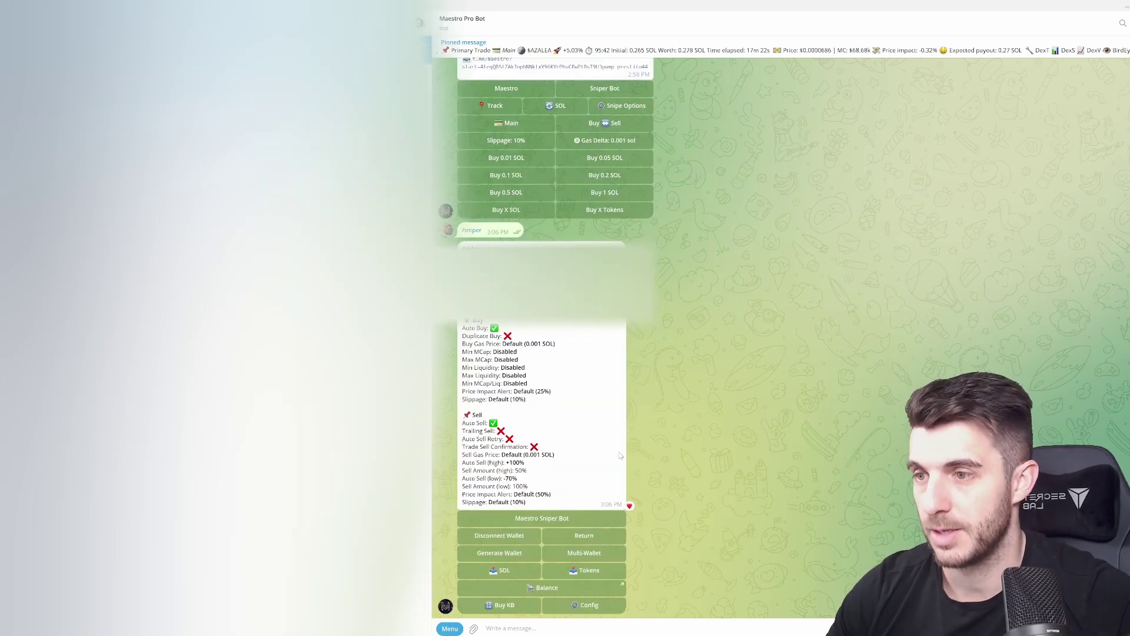
# Browse the sniper's general configuration and buy settings, then return to the general configuration
pyautogui.click(587, 606)
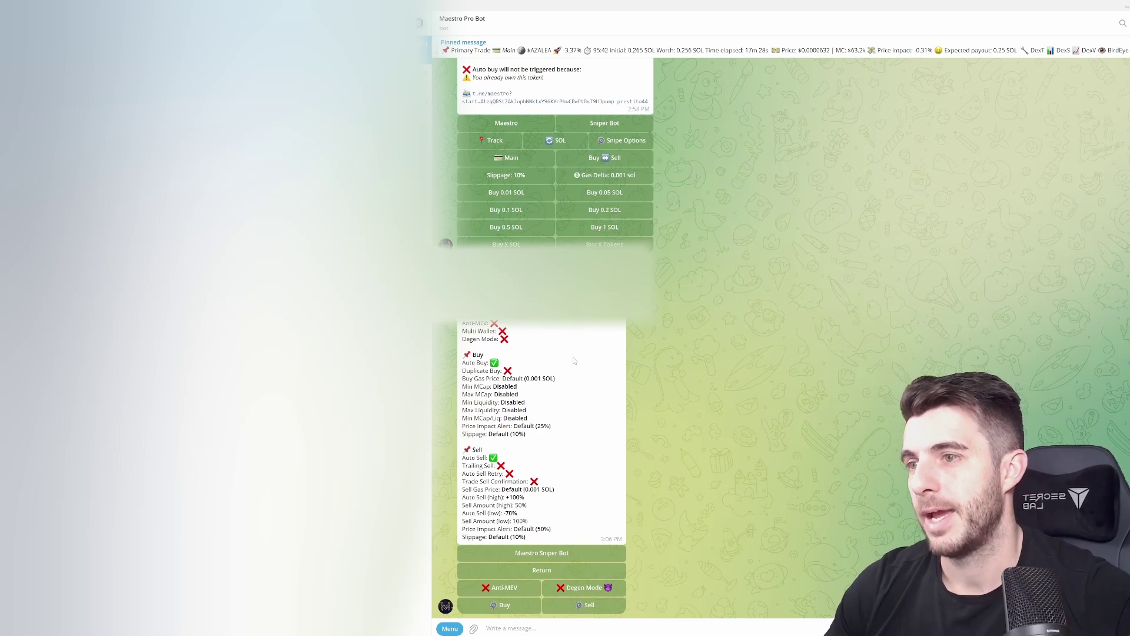
pyautogui.doubleClick(537, 610)
pyautogui.click(512, 611)
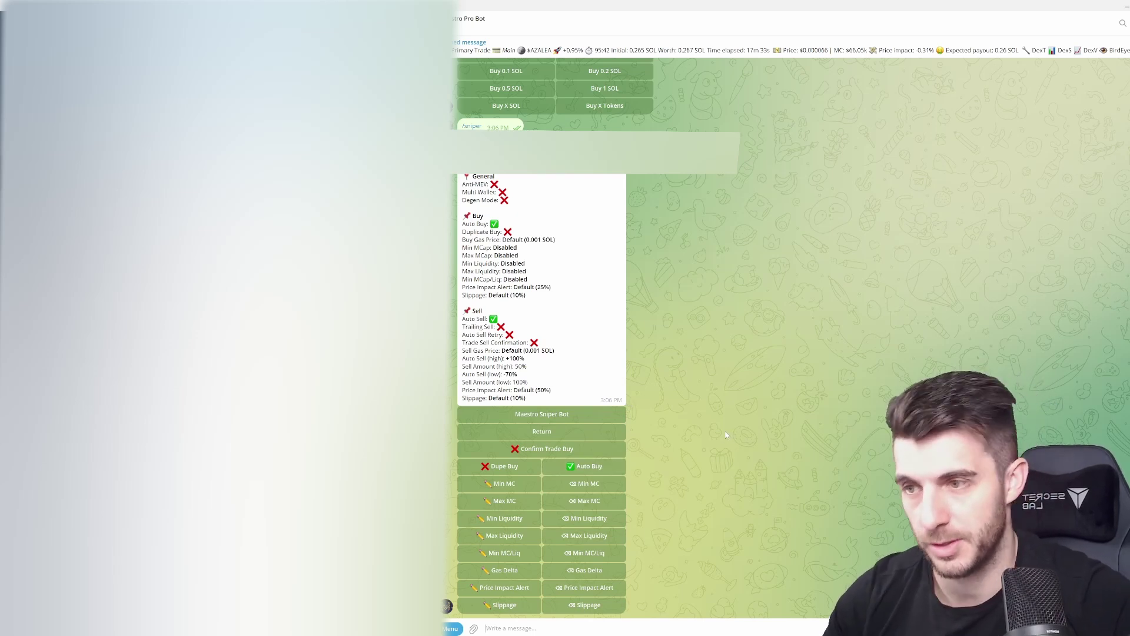
pyautogui.click(586, 450)
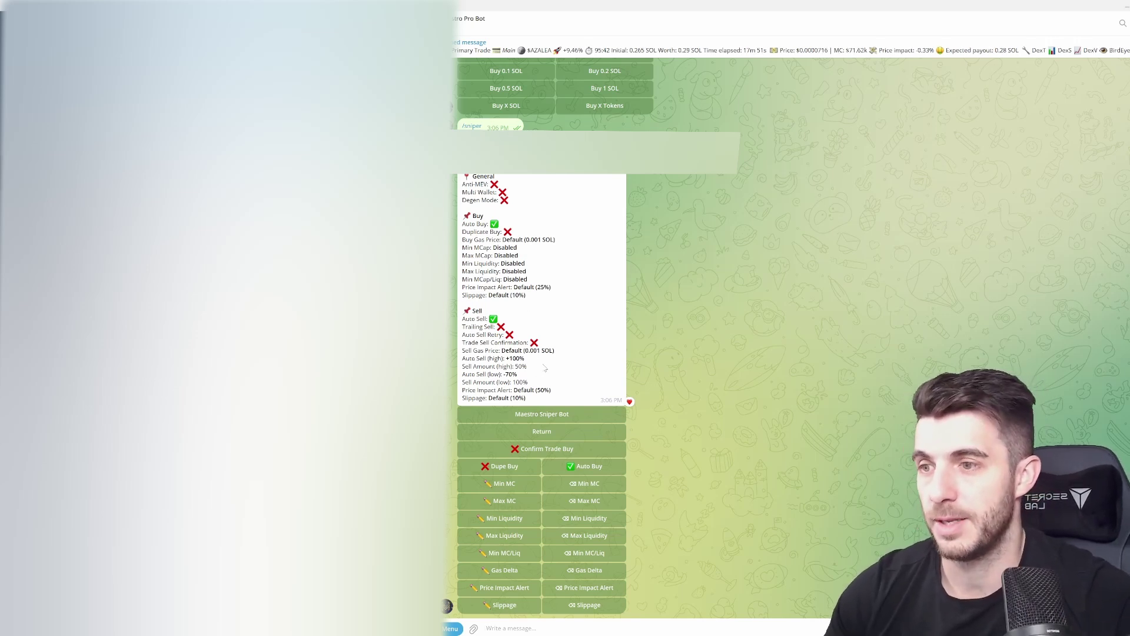
pyautogui.click(537, 432)
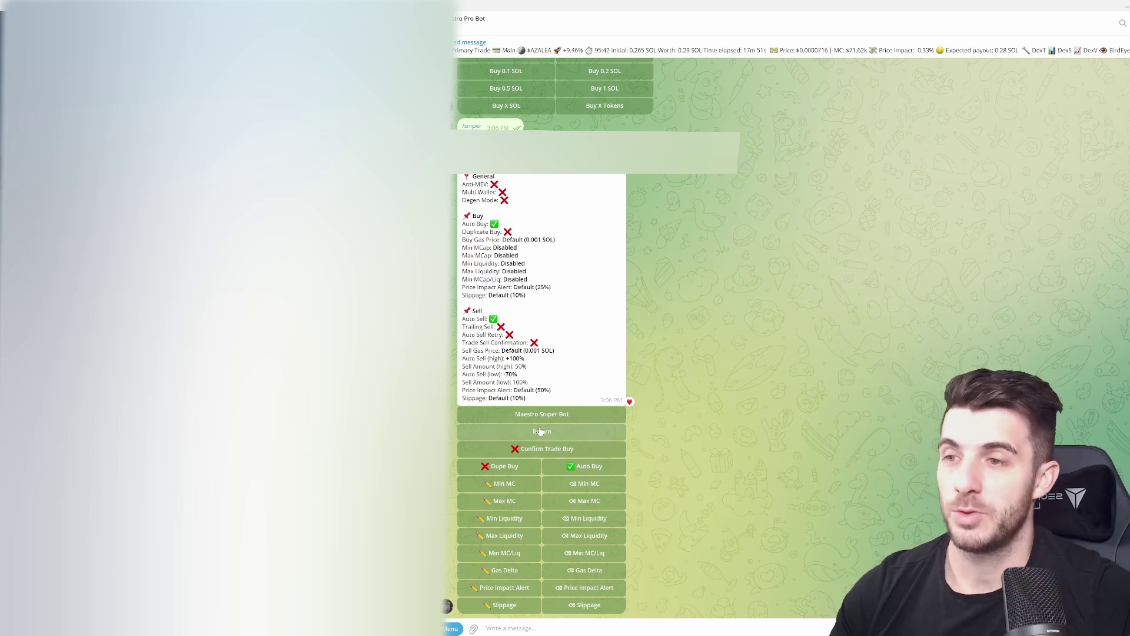
# View the sell settings, then resend /sniper and open the Me call channel's settings
pyautogui.click(589, 604)
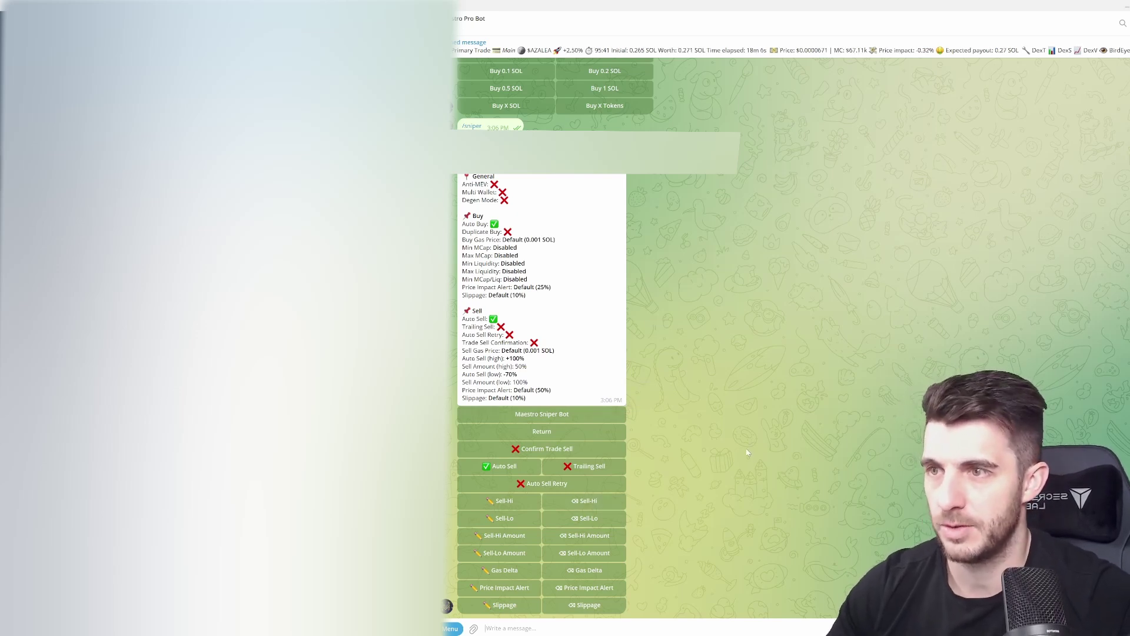
pyautogui.write('/sniper')
pyautogui.press('Return')
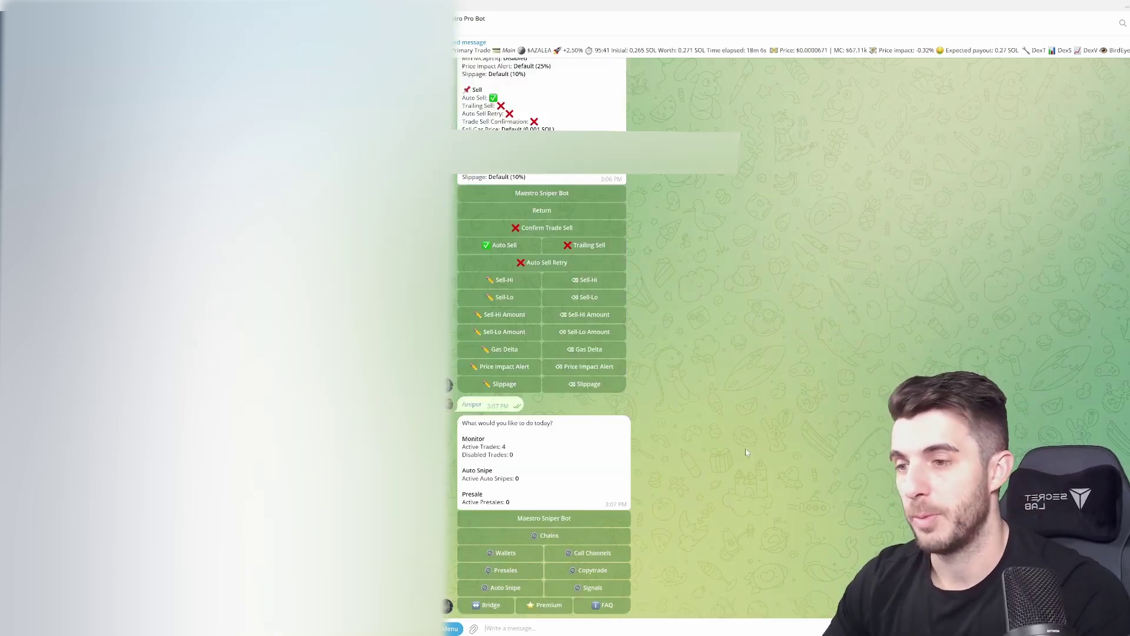
pyautogui.click(590, 556)
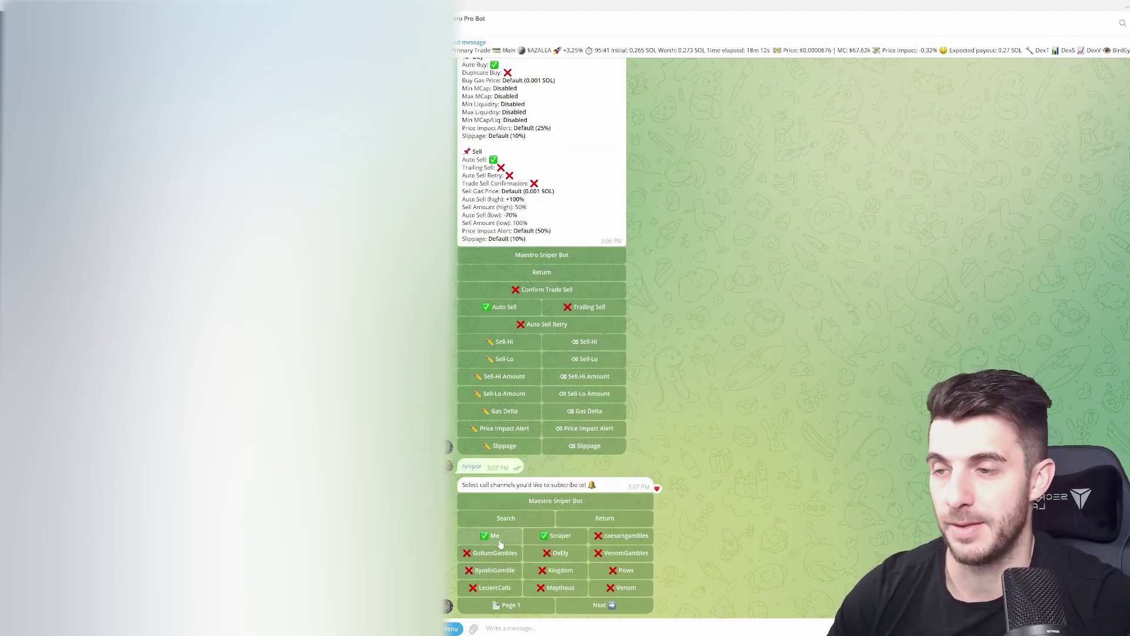
pyautogui.click(499, 541)
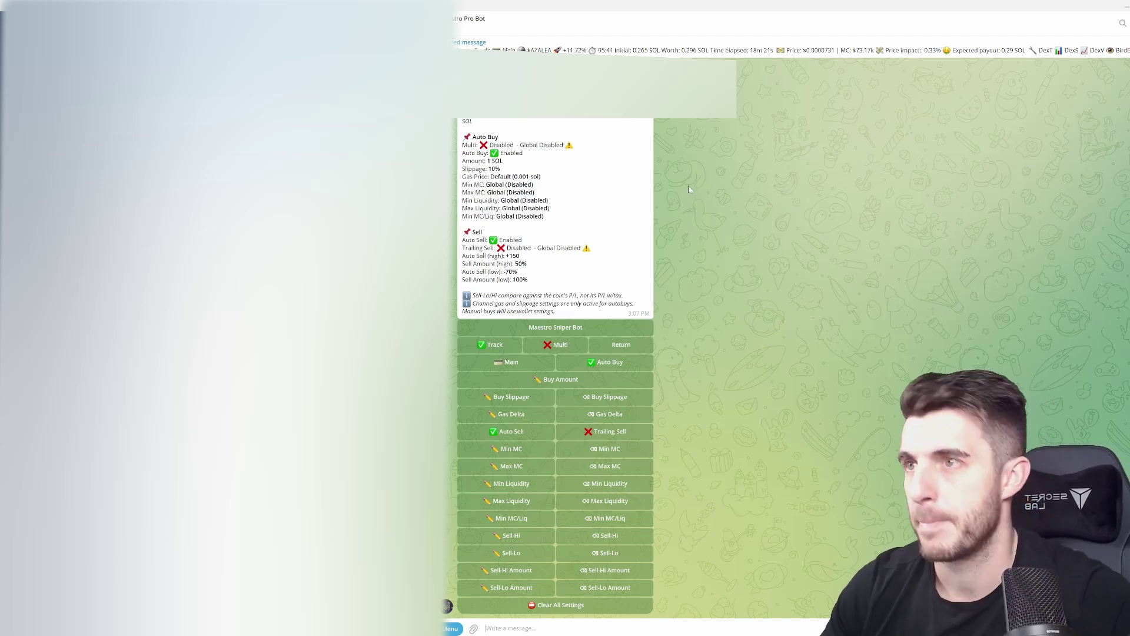
pyautogui.doubleClick(540, 124)
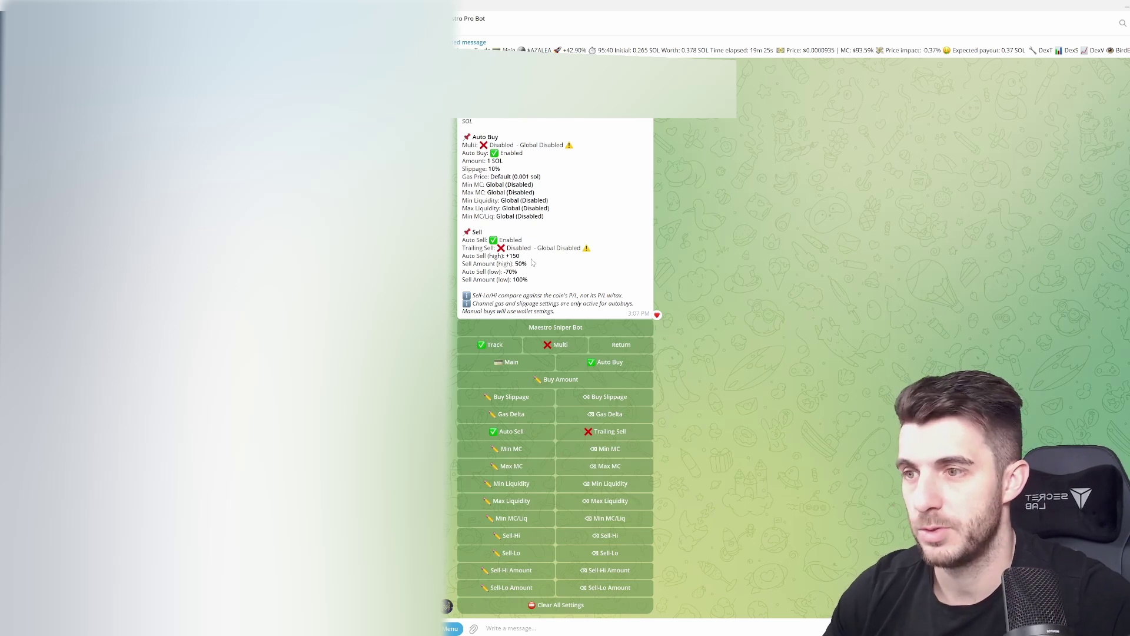
# Set the Me channel's Sell-Hi to +150% and Sell-Hi Amount to 50%
pyautogui.click(511, 536)
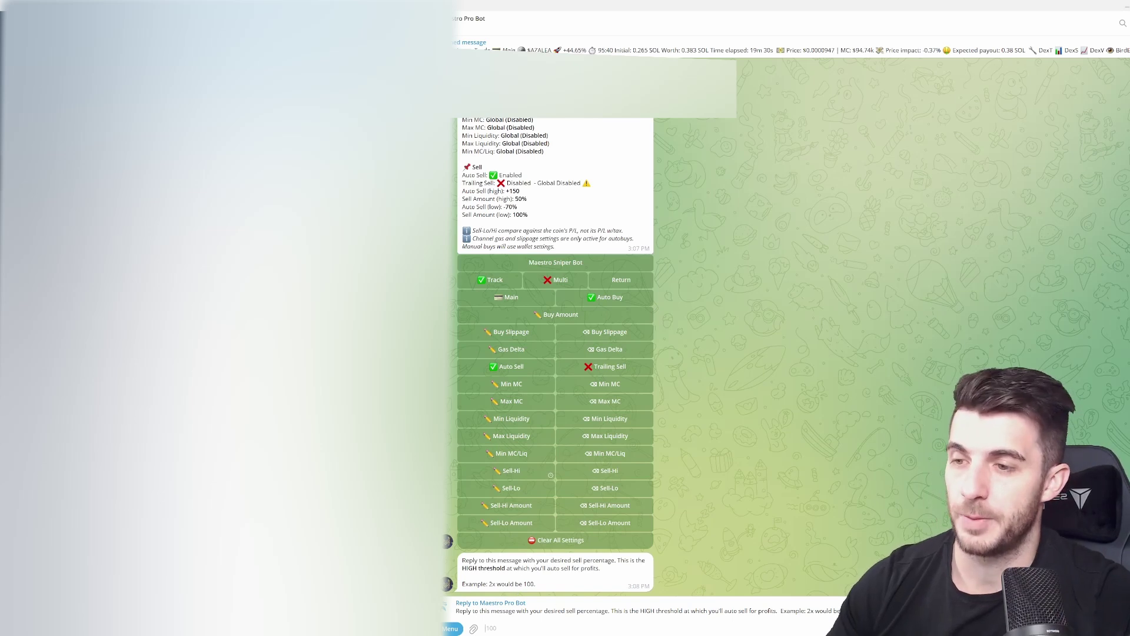
pyautogui.write('150')
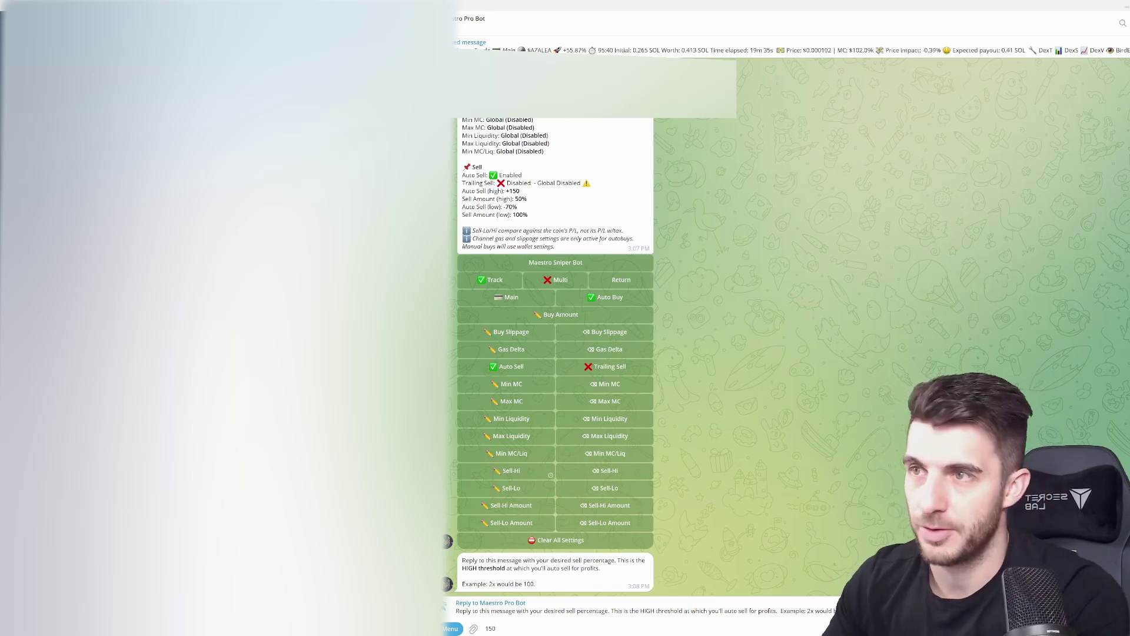
pyautogui.press('Return')
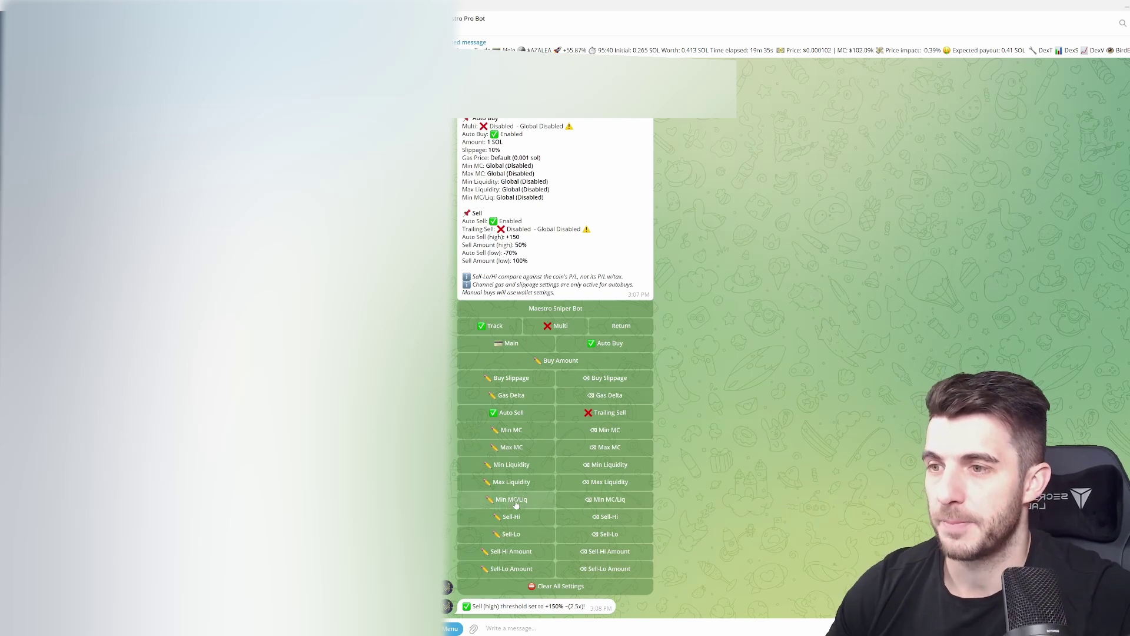
pyautogui.click(516, 553)
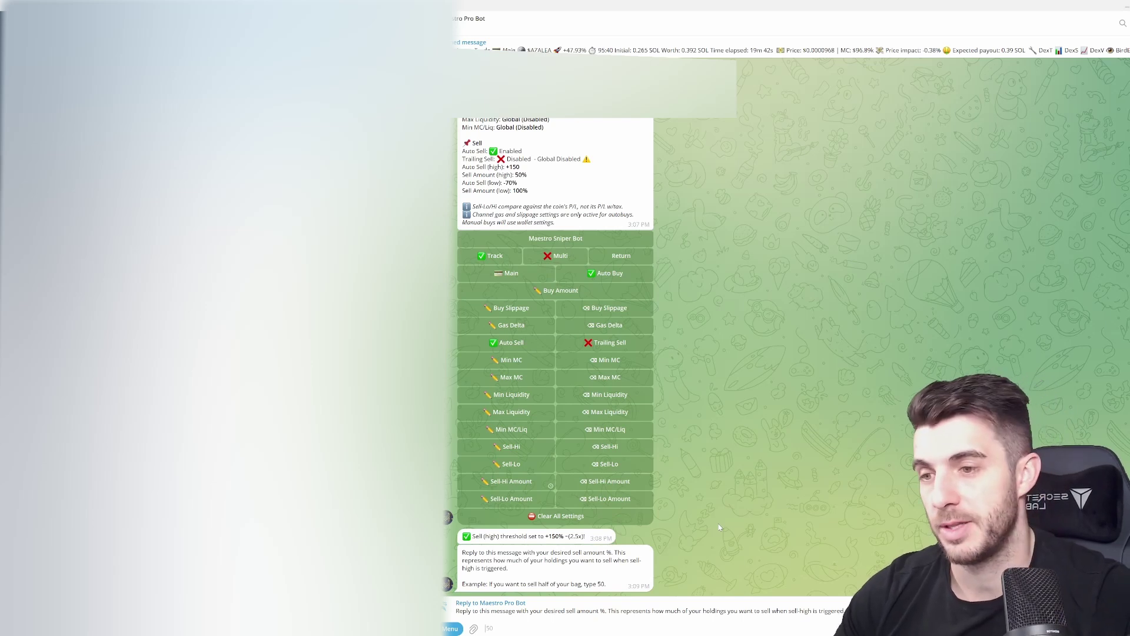
pyautogui.write('50')
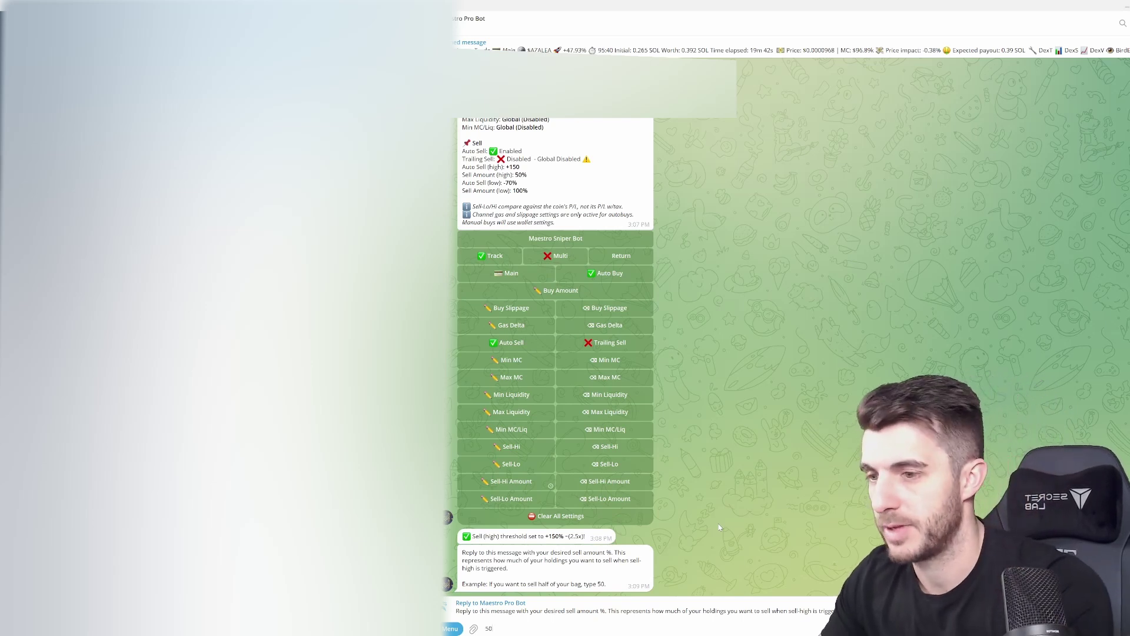
pyautogui.press('Return')
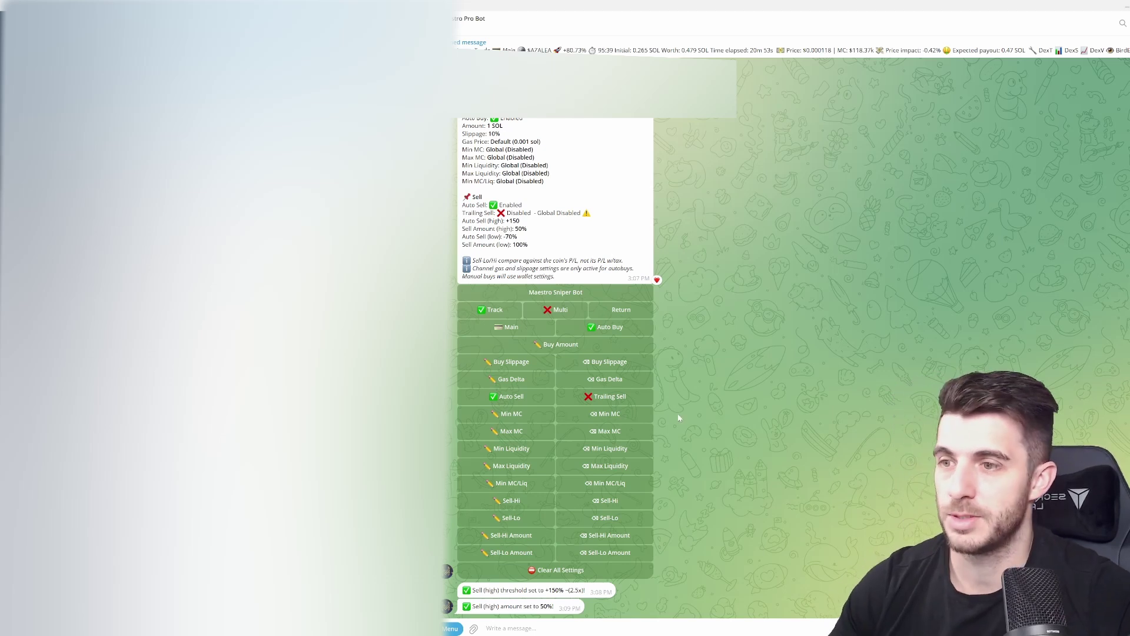
# Set the Me channel's Sell-Lo to -70% and Sell-Lo Amount to 100%
pyautogui.click(522, 519)
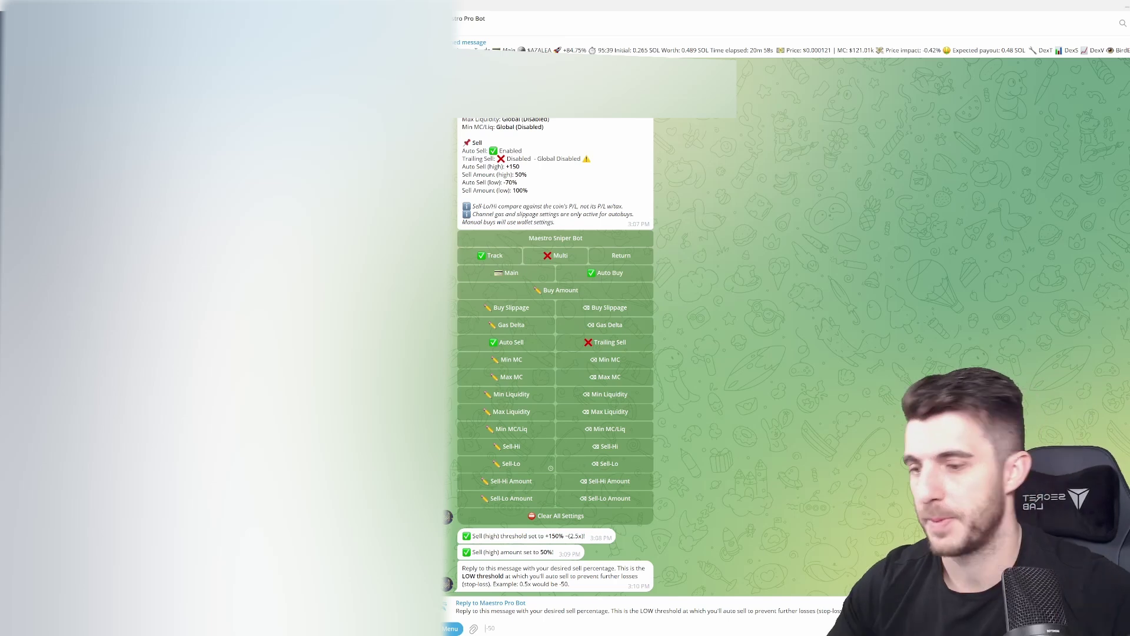
pyautogui.write('-70')
pyautogui.press('Return')
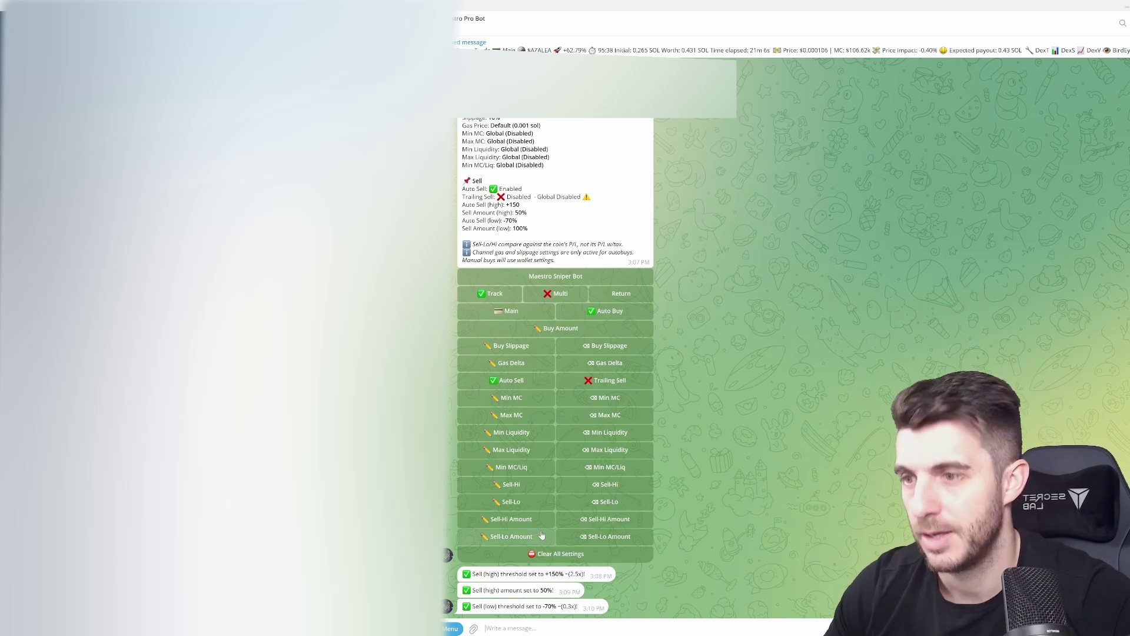
pyautogui.click(512, 536)
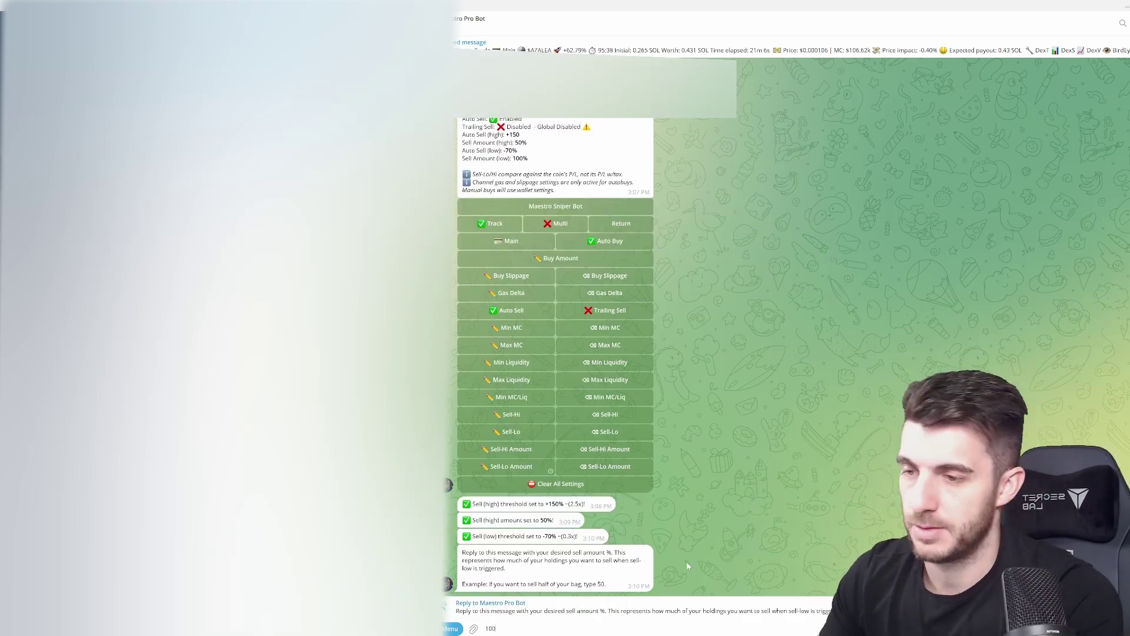
pyautogui.press('Return')
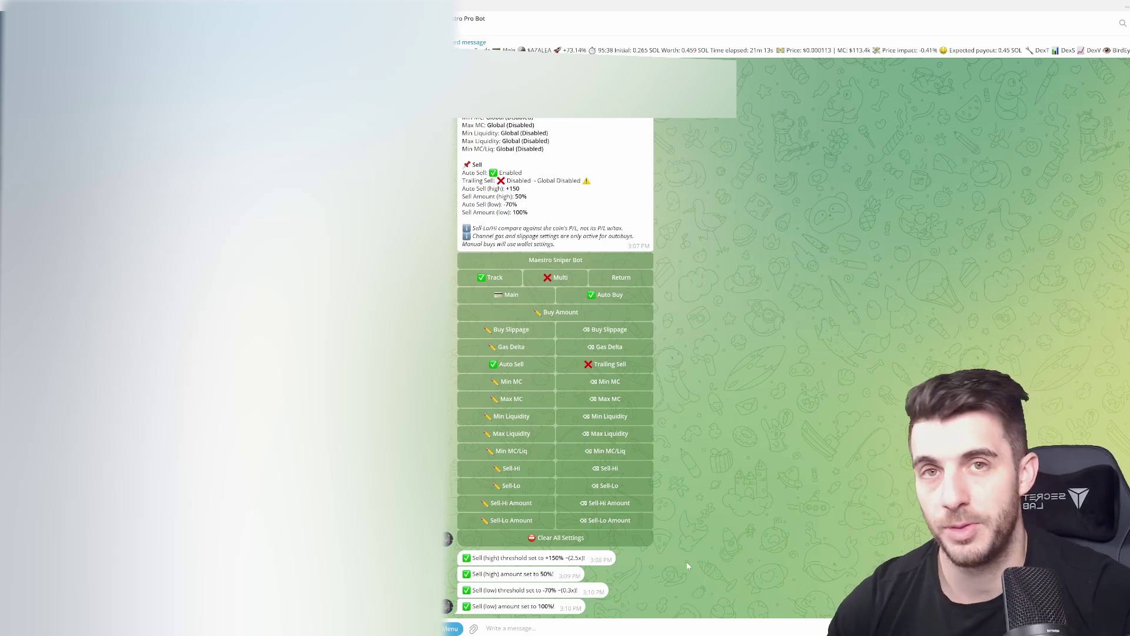